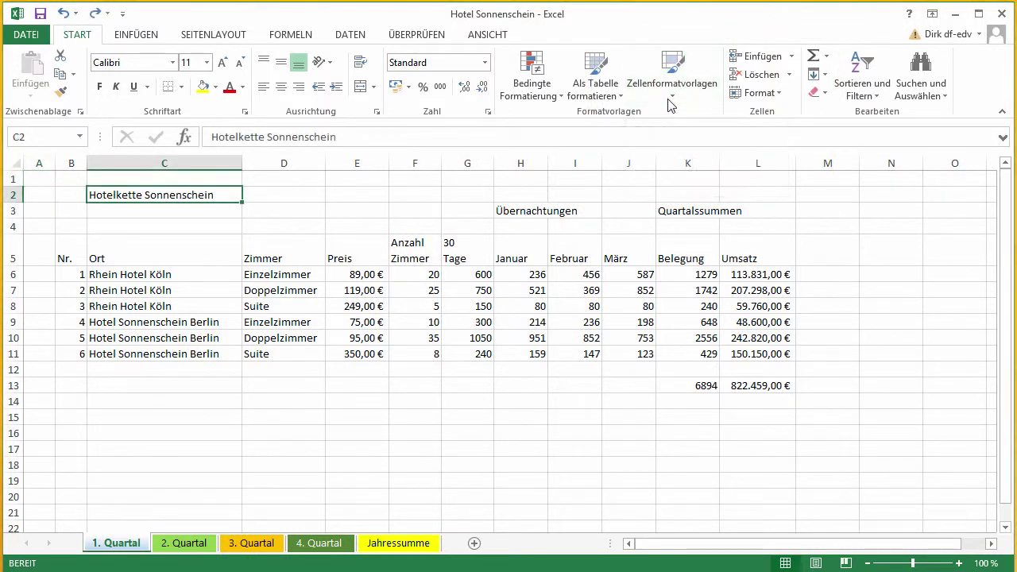
# - Apply Überschrift to the C2 title, Überschrift 1 to B3:L3 and Überschrift 3 to B5:L5
pyautogui.click(669, 98)
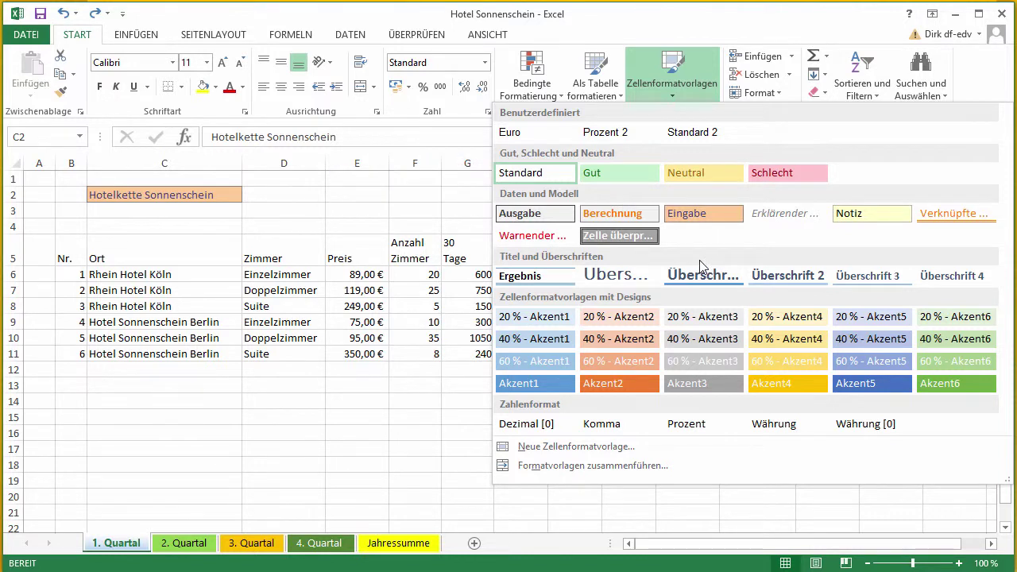
pyautogui.click(634, 277)
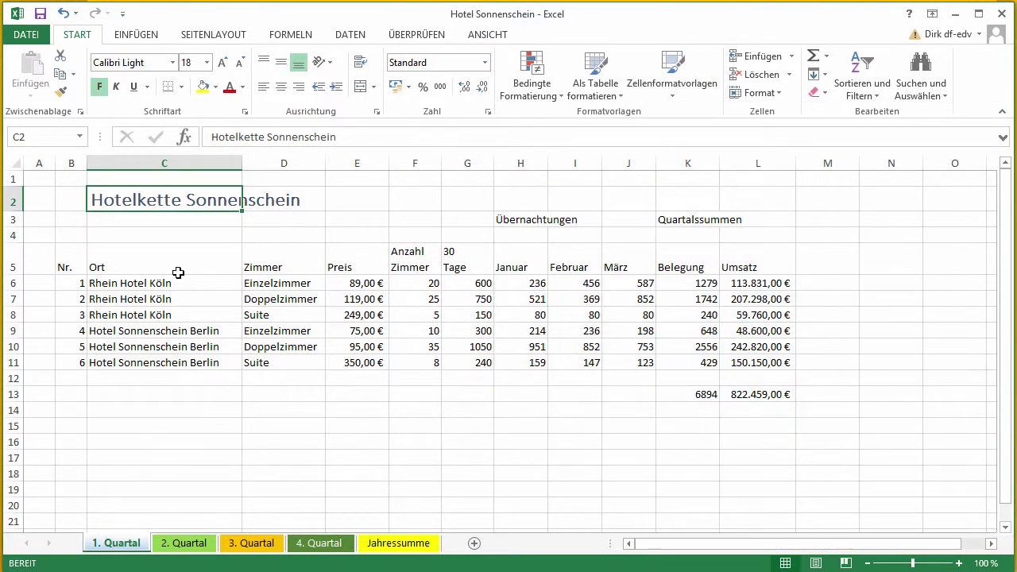
pyautogui.moveTo(70, 219); pyautogui.dragTo(780, 223)
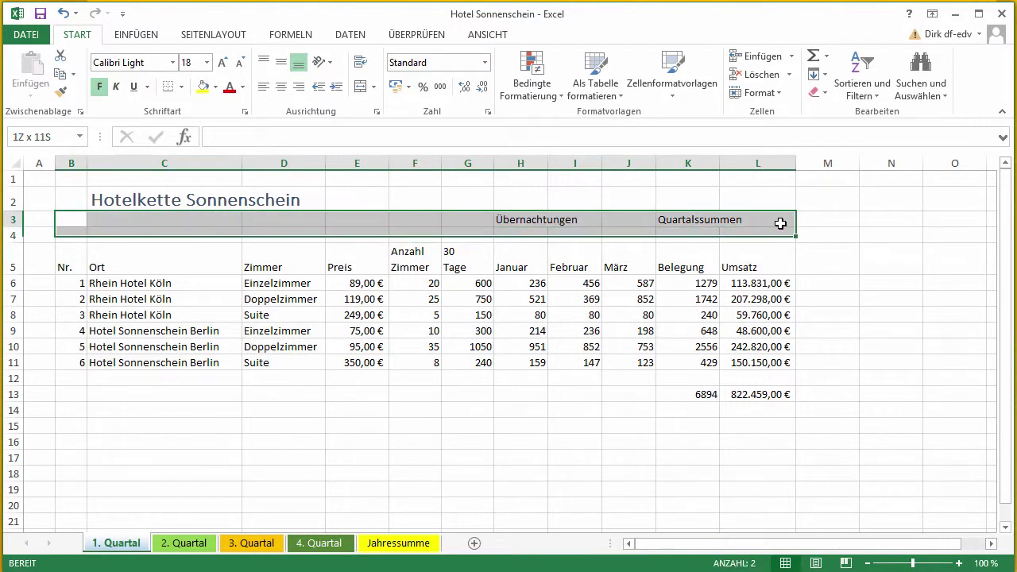
pyautogui.click(672, 91)
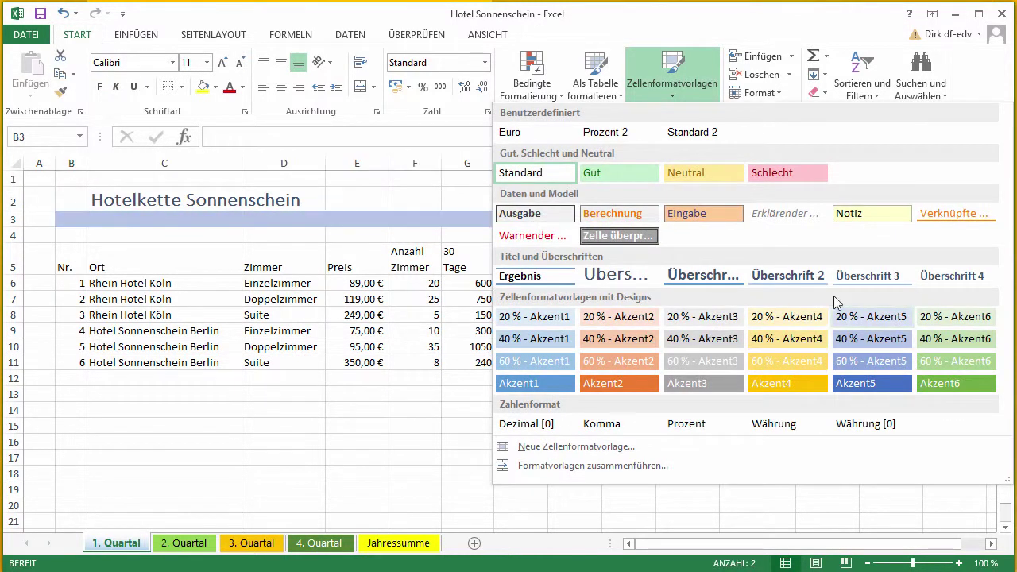
pyautogui.click(717, 278)
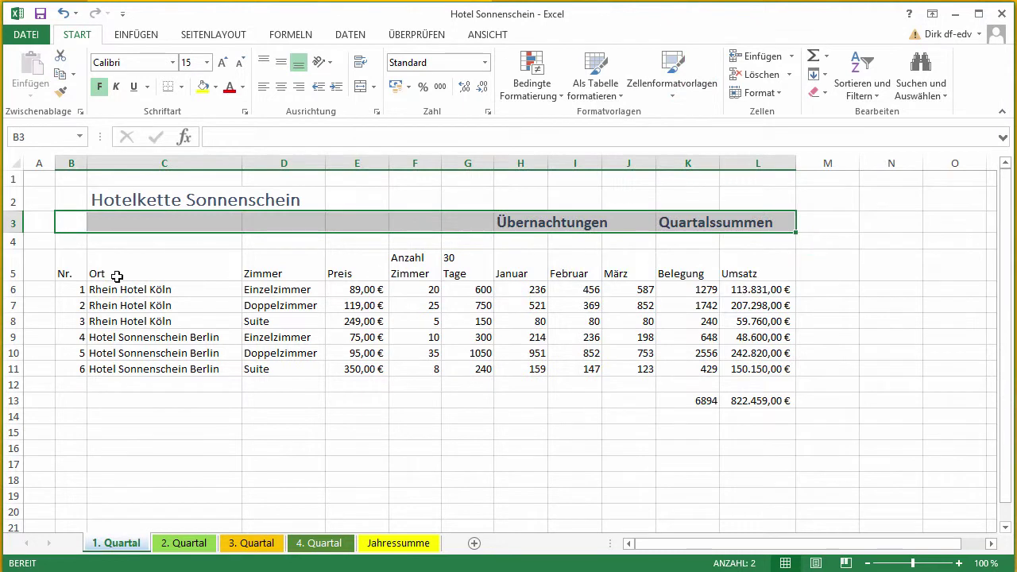
pyautogui.moveTo(72, 267); pyautogui.dragTo(726, 267)
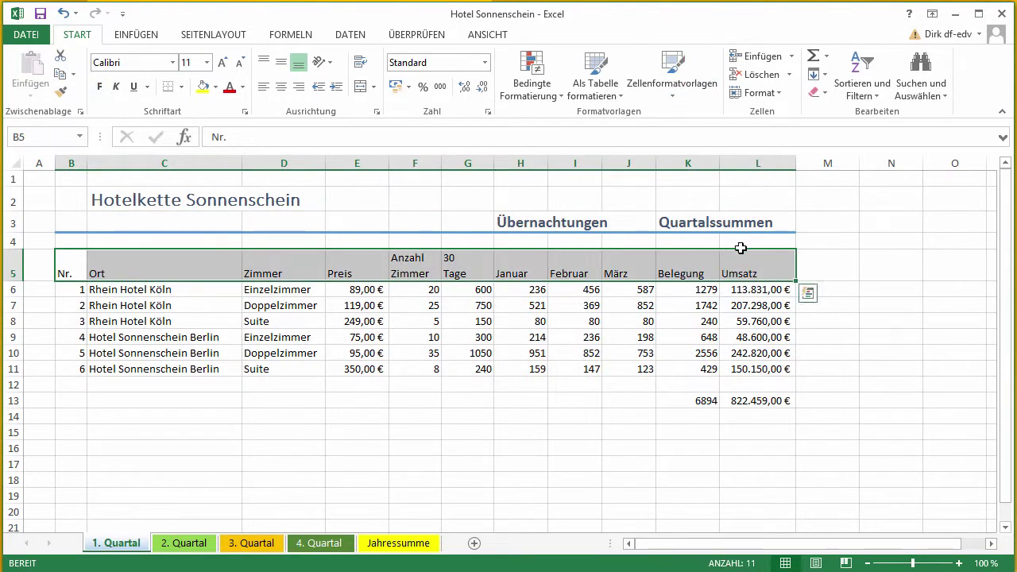
pyautogui.click(684, 92)
pyautogui.click(868, 276)
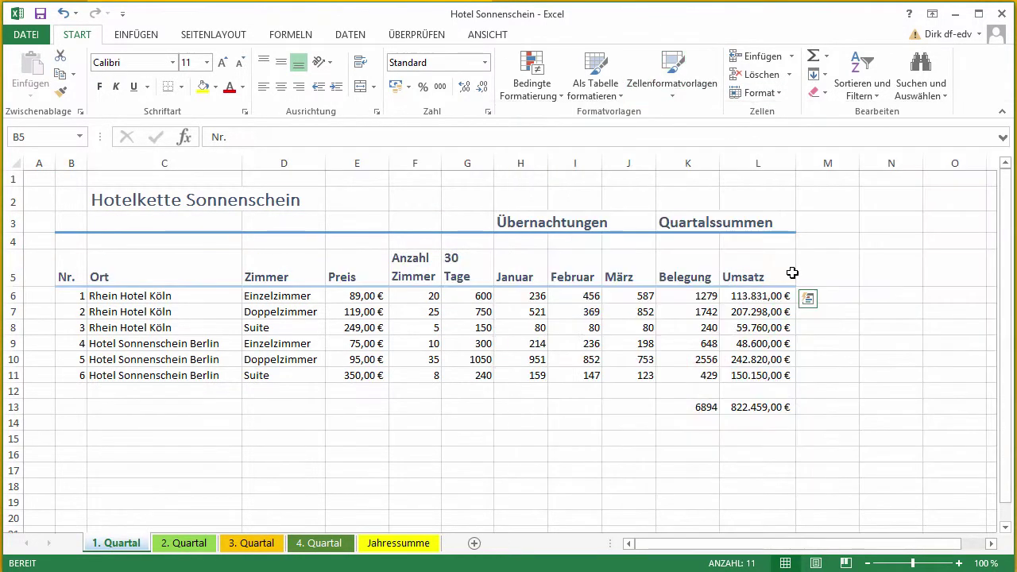
pyautogui.click(366, 473)
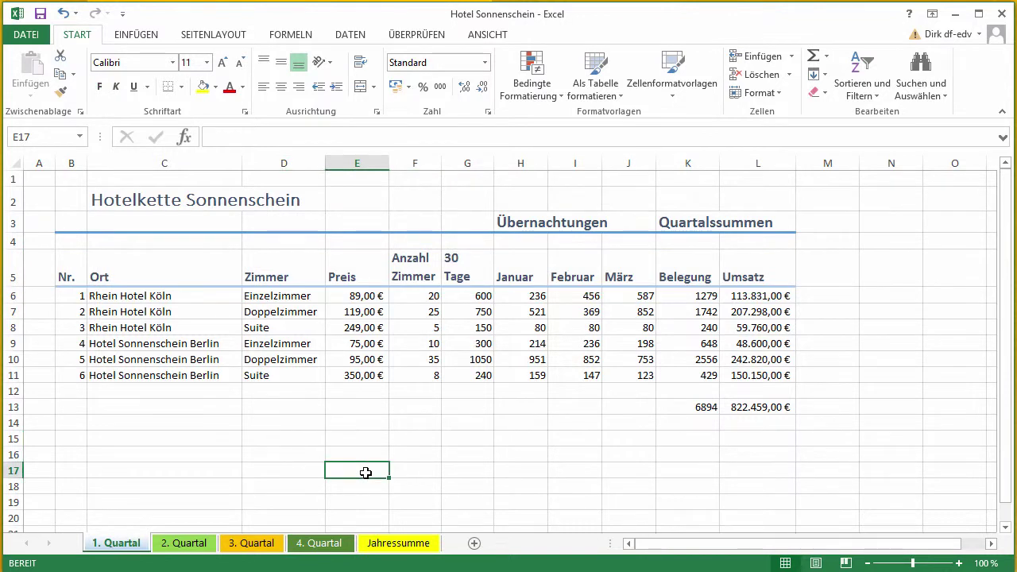
# - Give the K13:L13 totals the Ergebnis cell style
pyautogui.moveTo(762, 407); pyautogui.dragTo(695, 407)
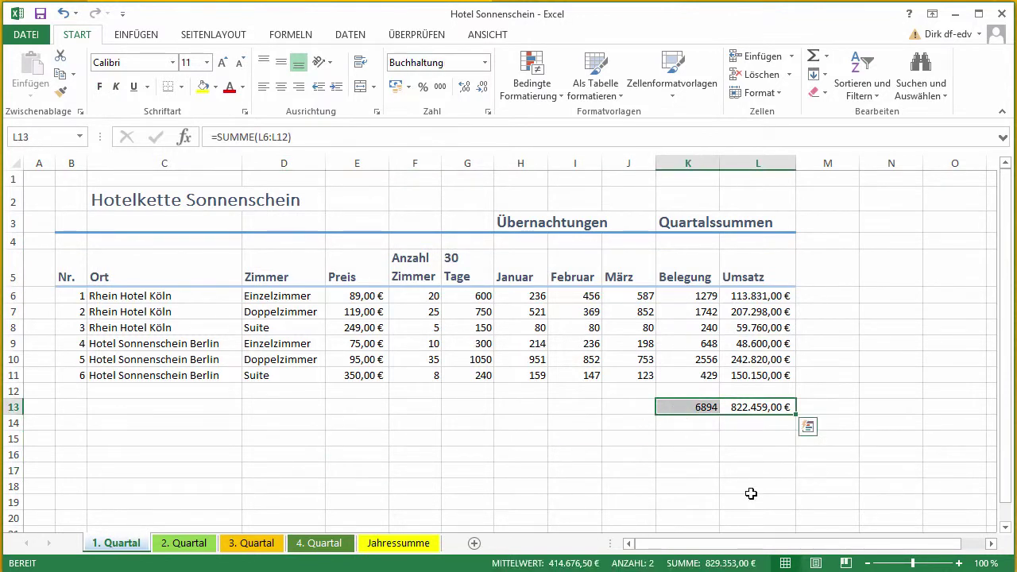
pyautogui.click(667, 83)
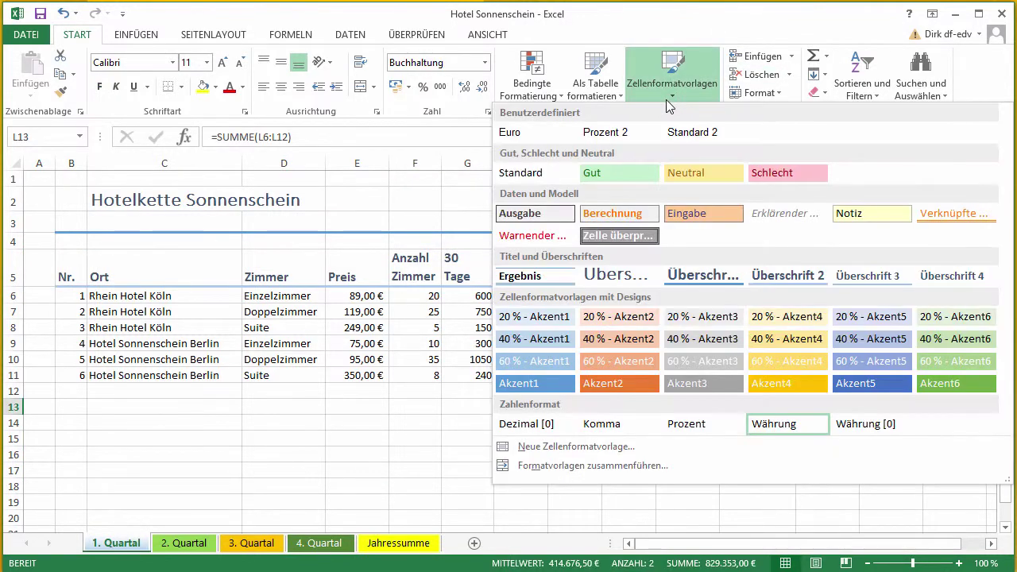
pyautogui.click(558, 276)
pyautogui.click(761, 476)
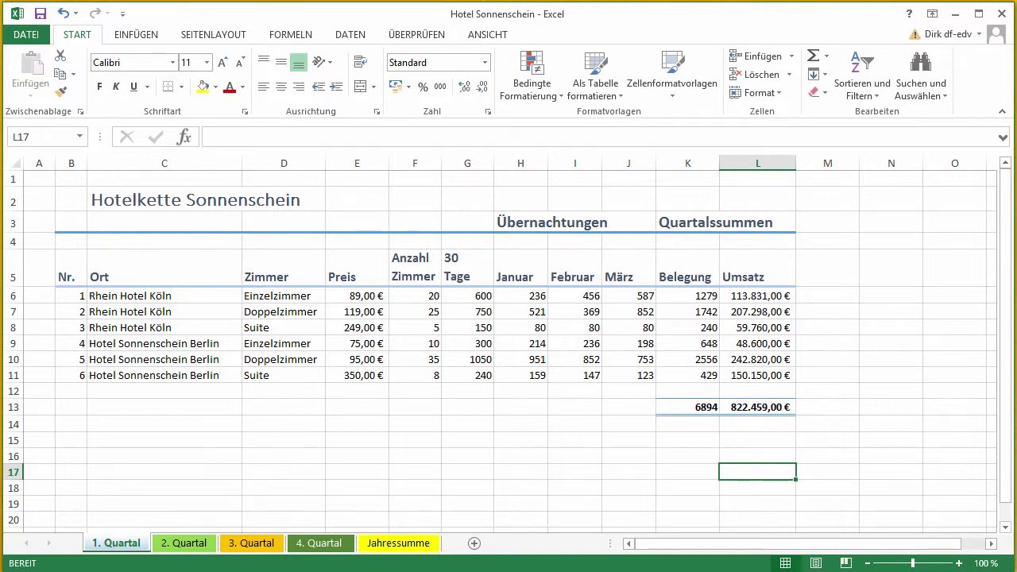
# - On Jahressumme, style the C2 title and give the Jahressummen row B4:G4 Überschrift 1
pyautogui.click(397, 543)
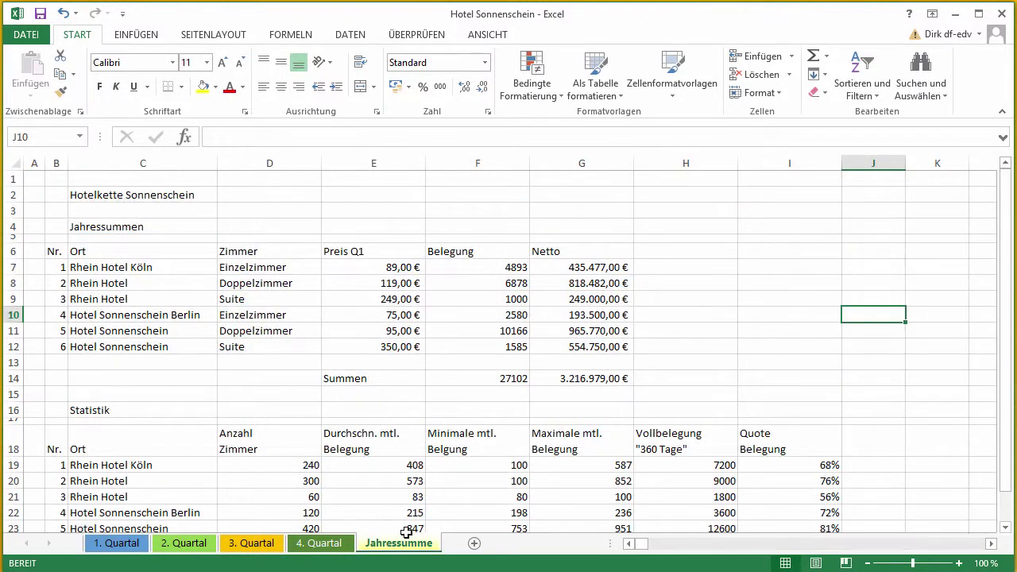
pyautogui.click(139, 196)
pyautogui.click(673, 87)
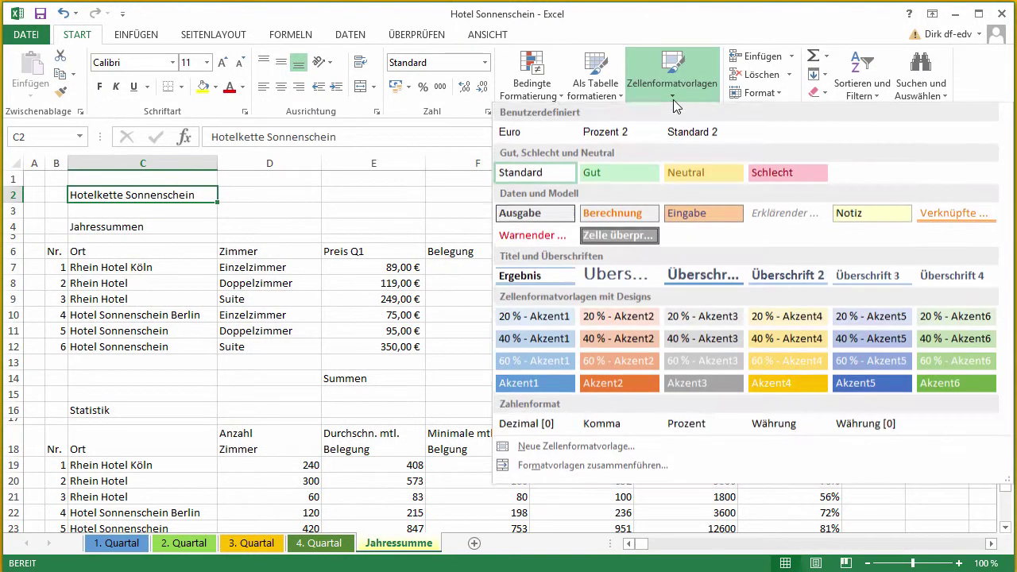
pyautogui.click(556, 278)
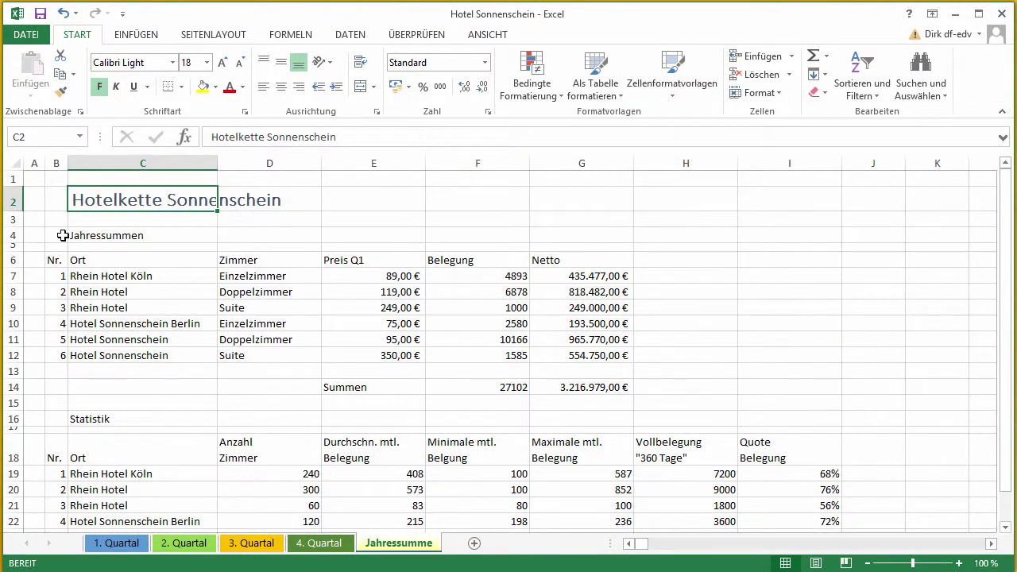
pyautogui.moveTo(62, 235); pyautogui.dragTo(565, 236)
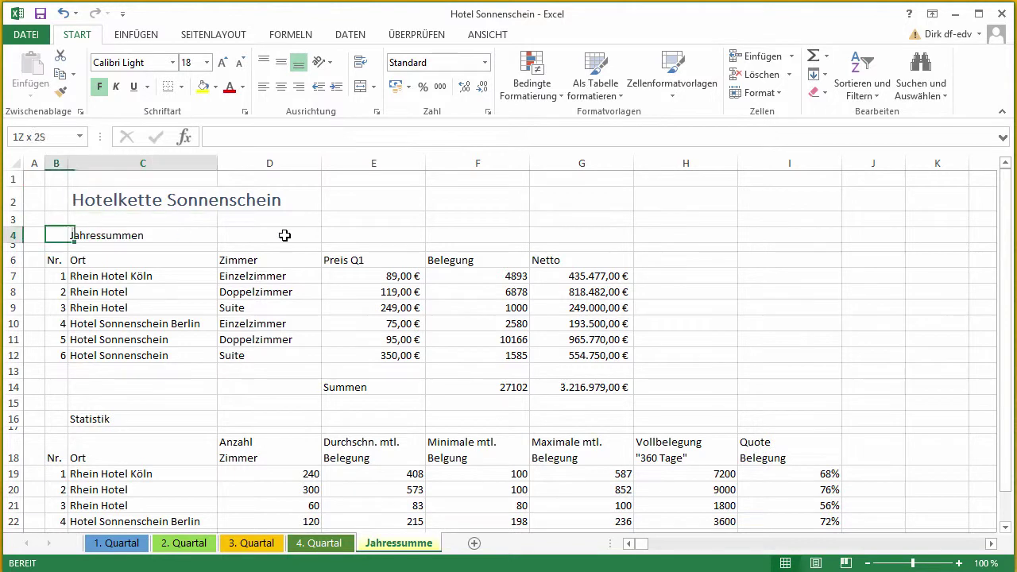
pyautogui.click(668, 90)
pyautogui.click(684, 272)
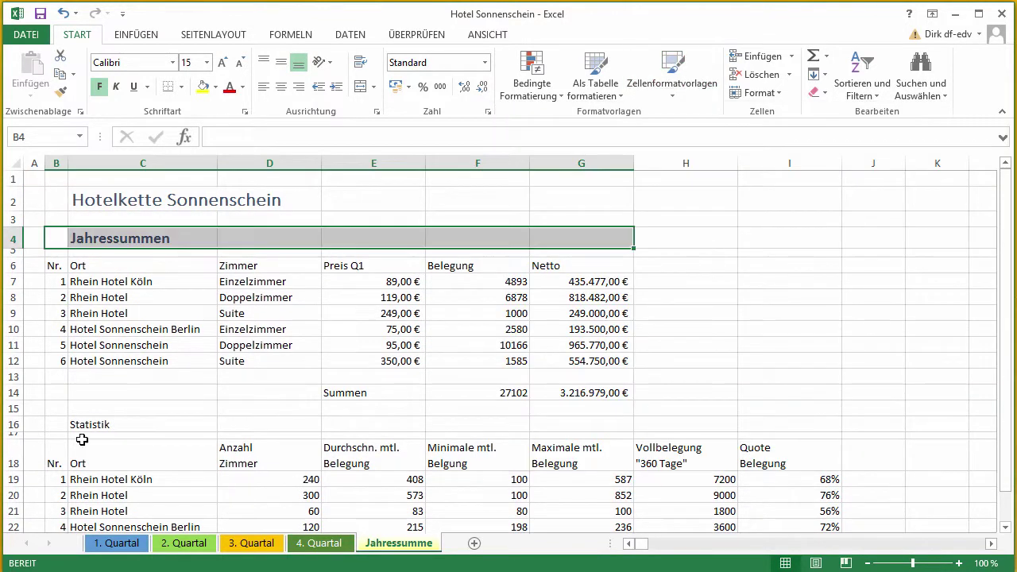
# - Give the Statistik row Überschrift 1 and its row 18 column headers Überschrift 2
pyautogui.moveTo(62, 424); pyautogui.dragTo(615, 427)
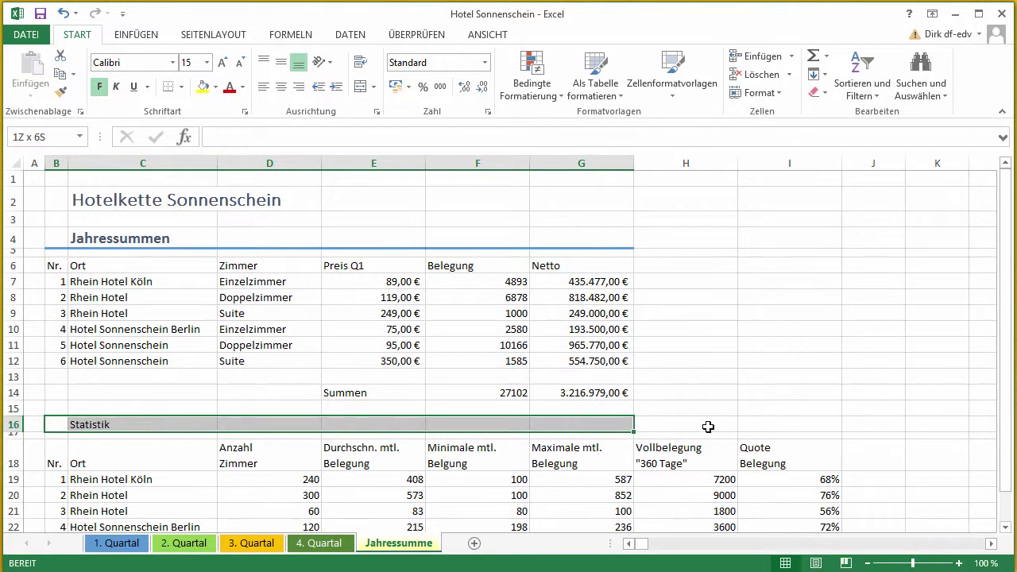
pyautogui.moveTo(708, 427); pyautogui.dragTo(787, 423)
pyautogui.click(686, 90)
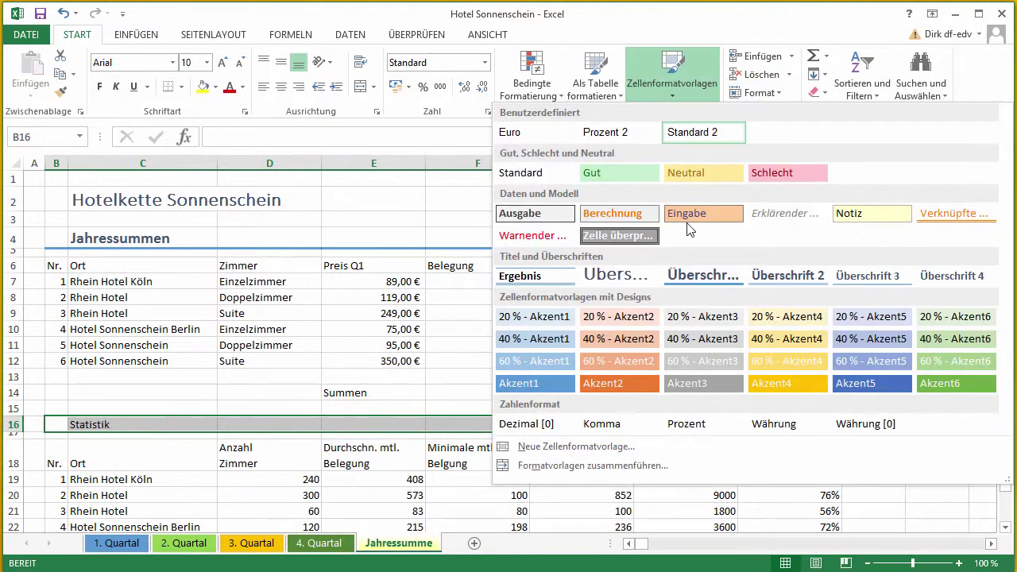
pyautogui.click(703, 275)
pyautogui.moveTo(90, 466); pyautogui.dragTo(828, 465)
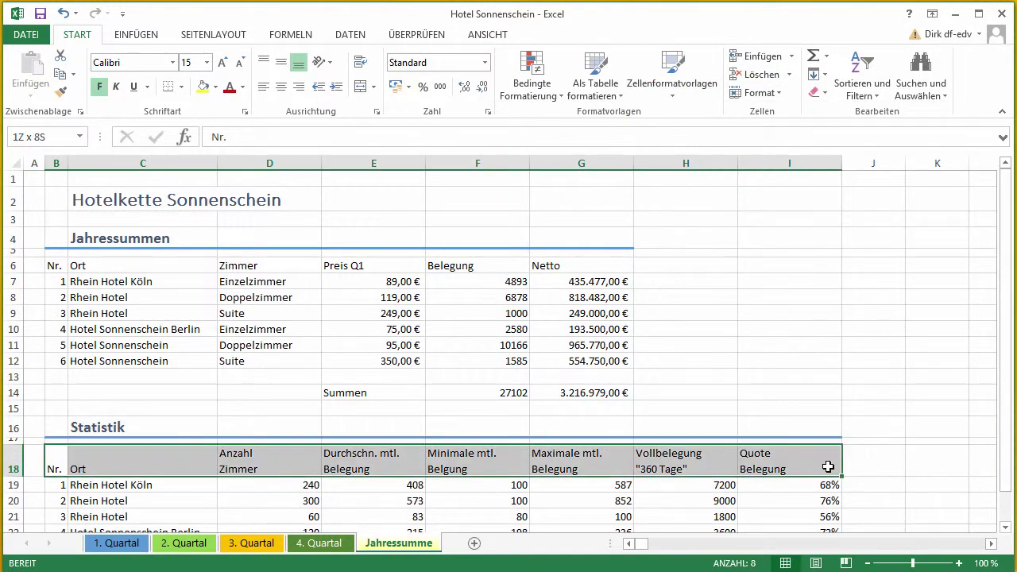
pyautogui.click(686, 91)
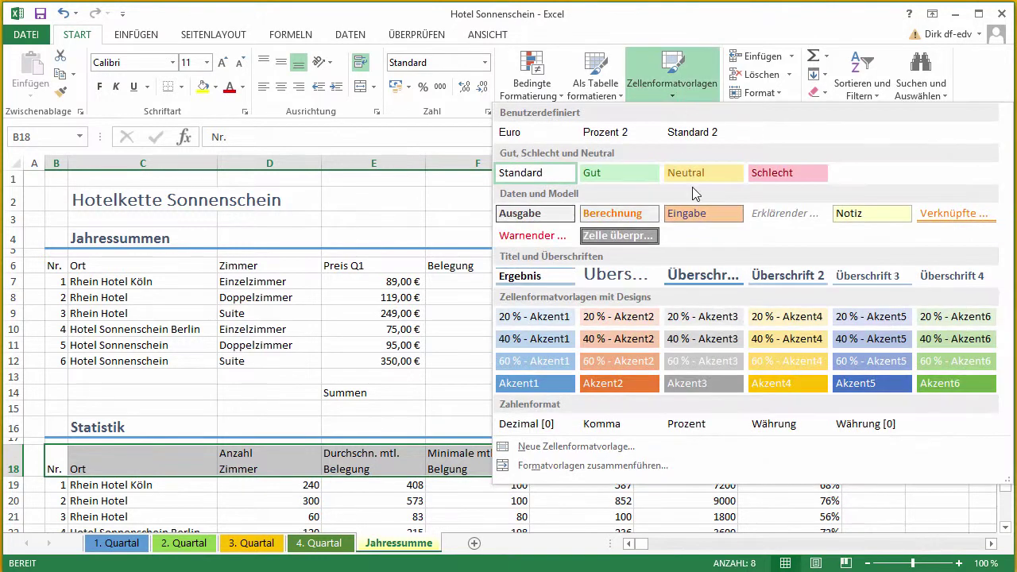
pyautogui.click(786, 275)
# - Apply Überschrift 2 to the annual totals headers in row 6
pyautogui.moveTo(51, 265); pyautogui.dragTo(556, 268)
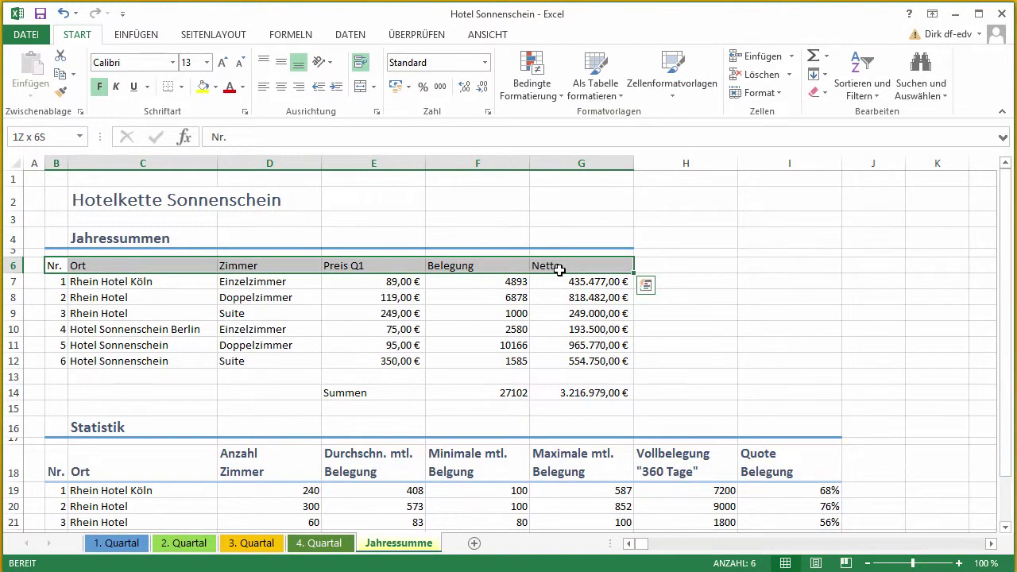
pyautogui.click(670, 90)
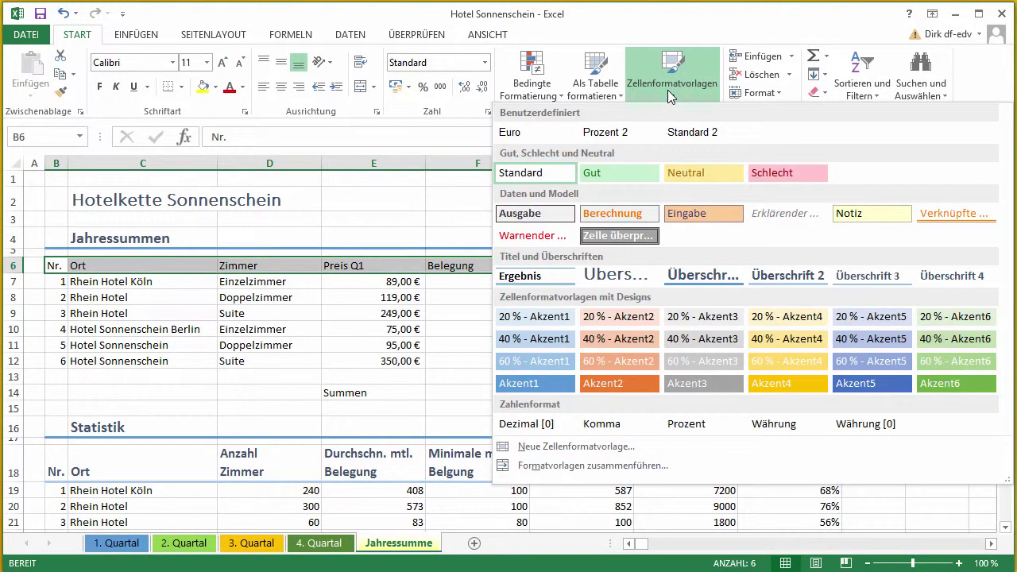
pyautogui.click(786, 275)
pyautogui.click(793, 280)
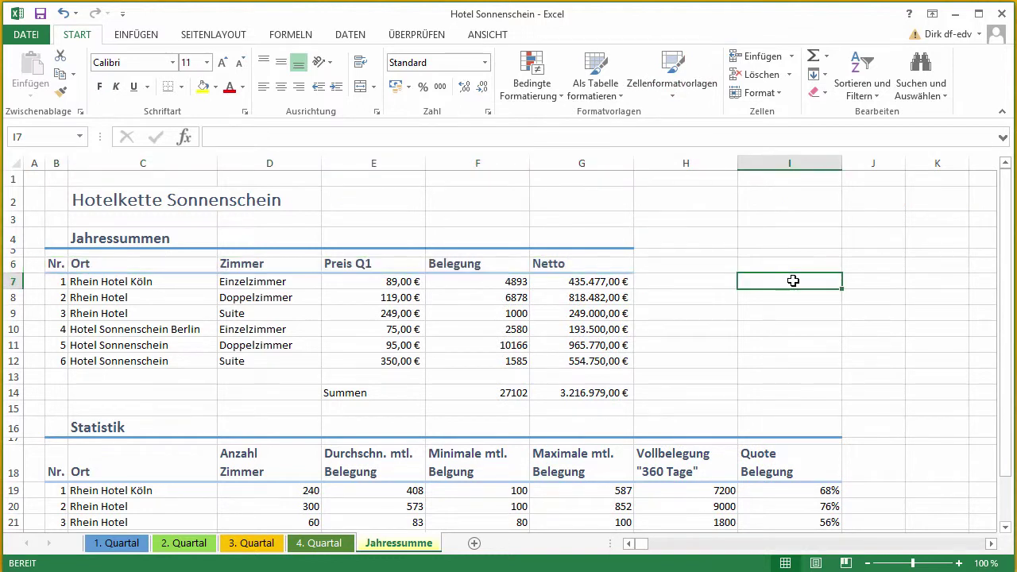
# - Give the F14:G14 sums the Ergebnis style and return to the 1. Quartal sheet
pyautogui.moveTo(469, 392); pyautogui.dragTo(597, 392)
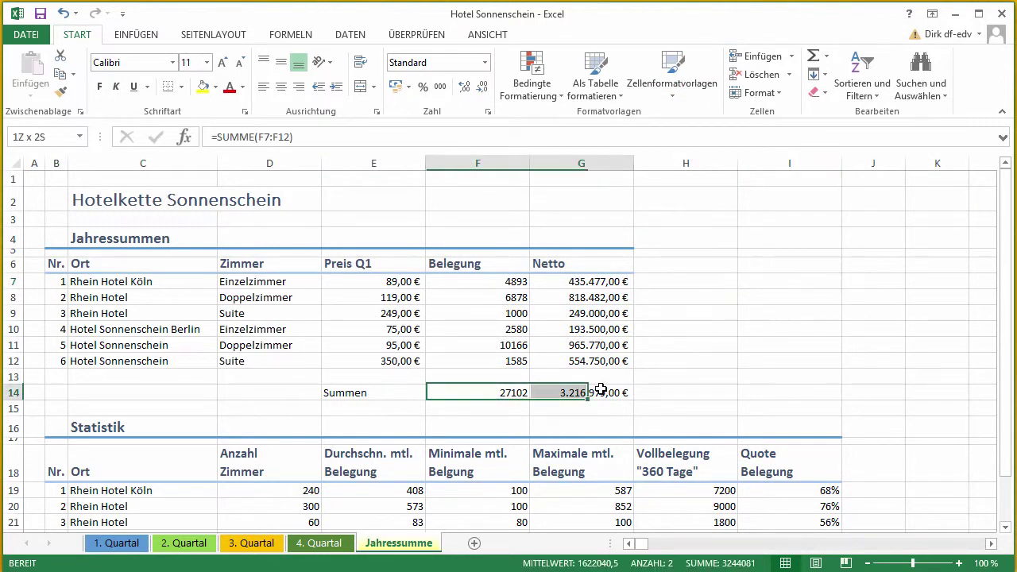
pyautogui.click(672, 87)
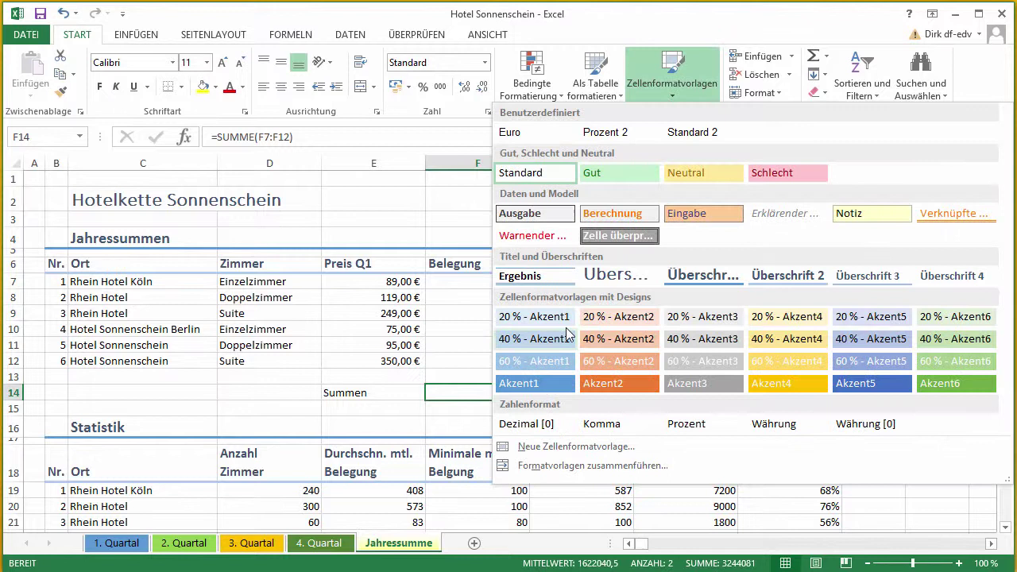
pyautogui.click(530, 276)
pyautogui.scroll(-4, 794, 381)
pyautogui.scroll(-1, 799, 379)
pyautogui.scroll(3, 799, 321)
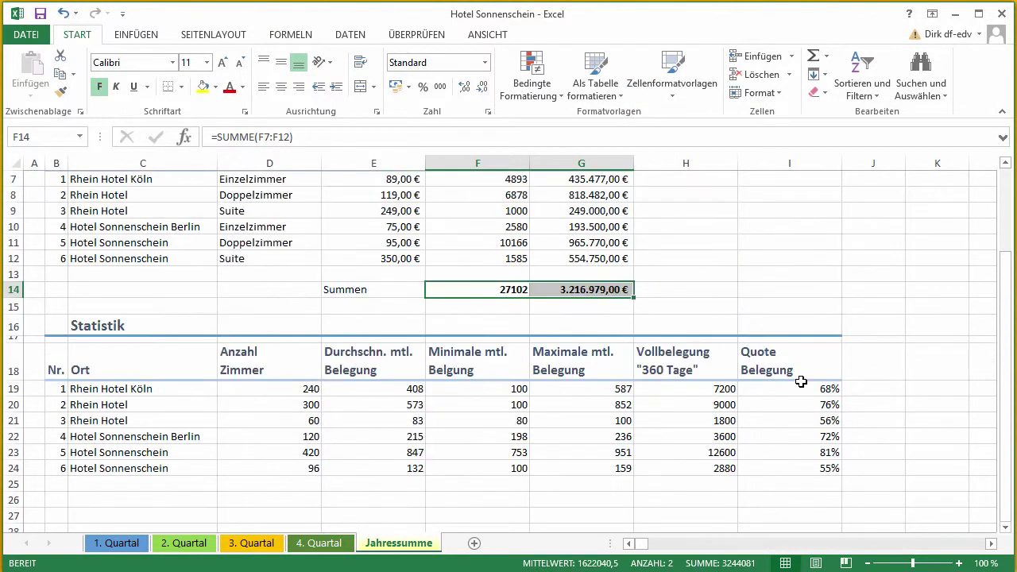
pyautogui.scroll(2, 799, 321)
pyautogui.click(116, 543)
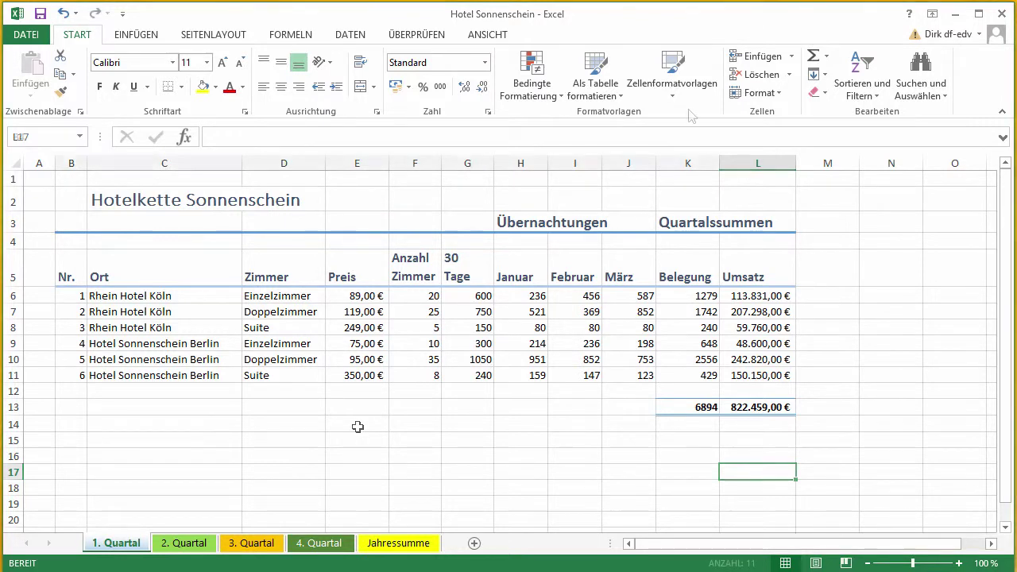
# - Give the 1. Quartal header rows B4:L5 the 40 % - Akzent1 cell style
pyautogui.moveTo(72, 242); pyautogui.dragTo(755, 278)
pyautogui.click(672, 88)
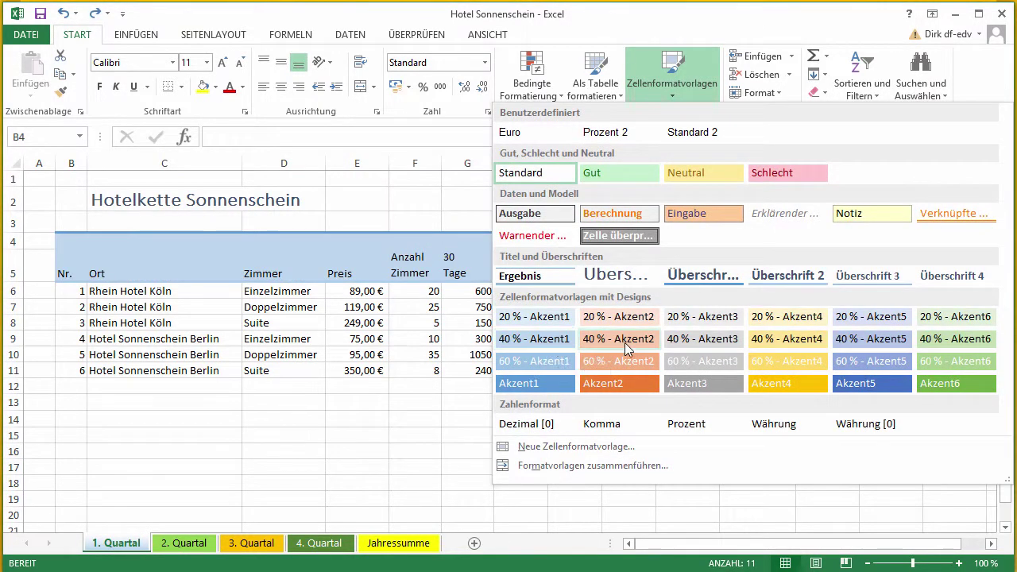
pyautogui.click(546, 340)
# - On Jahressumme, apply 40 % - Akzent1 to the row 6 headings and Statistik header rows 17–18
pyautogui.click(419, 547)
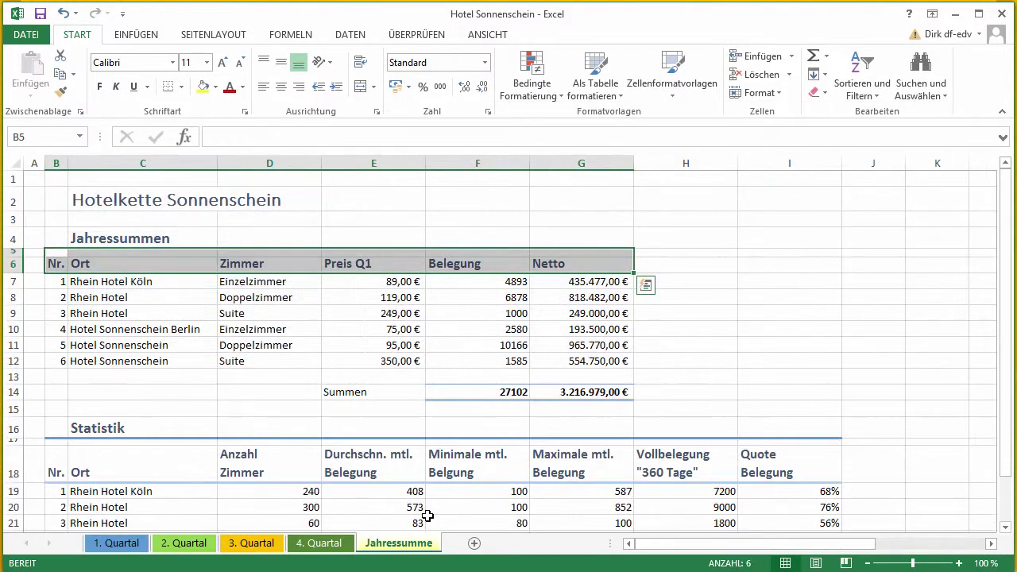
pyautogui.click(675, 84)
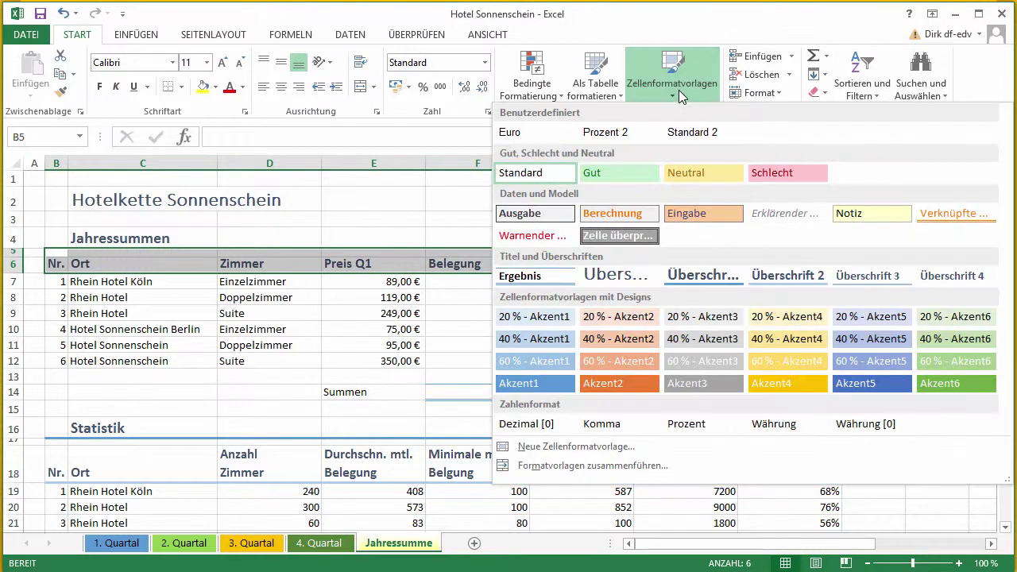
pyautogui.click(533, 337)
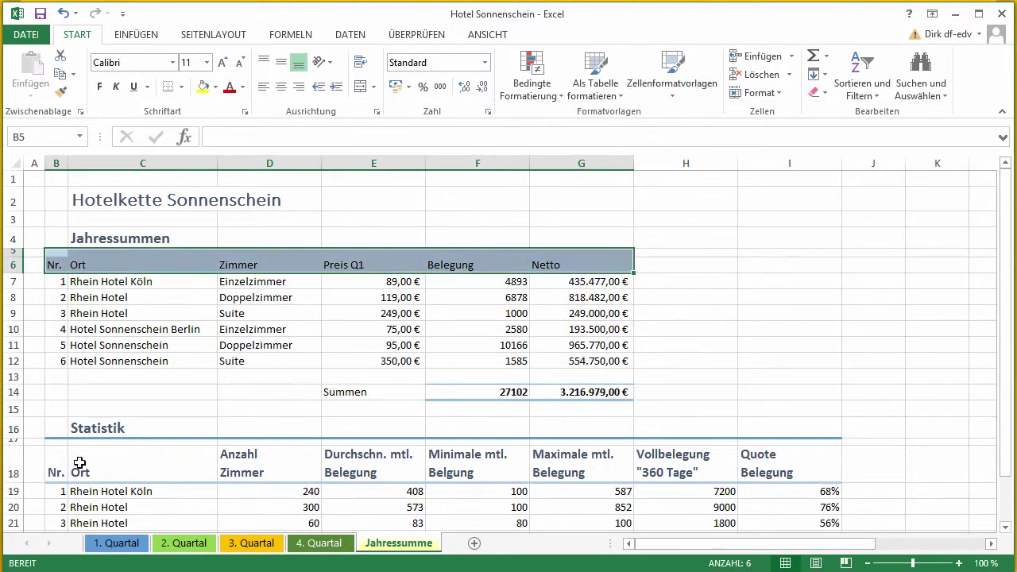
pyautogui.moveTo(59, 439); pyautogui.dragTo(794, 471)
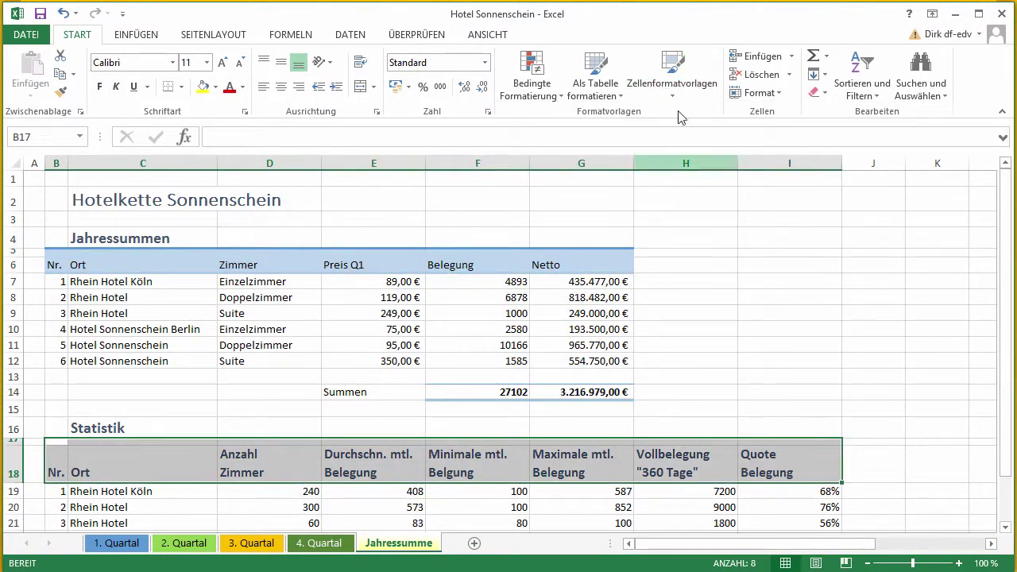
pyautogui.click(673, 83)
pyautogui.click(546, 339)
pyautogui.click(687, 345)
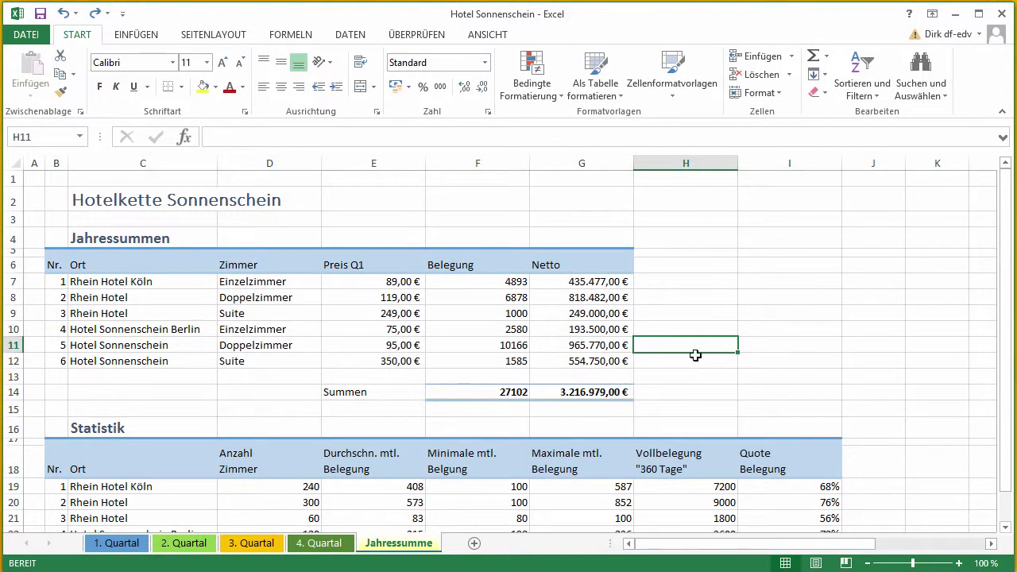
# - Apply the custom CD_df-edv theme from the Designs gallery on SEITENLAYOUT
pyautogui.click(216, 36)
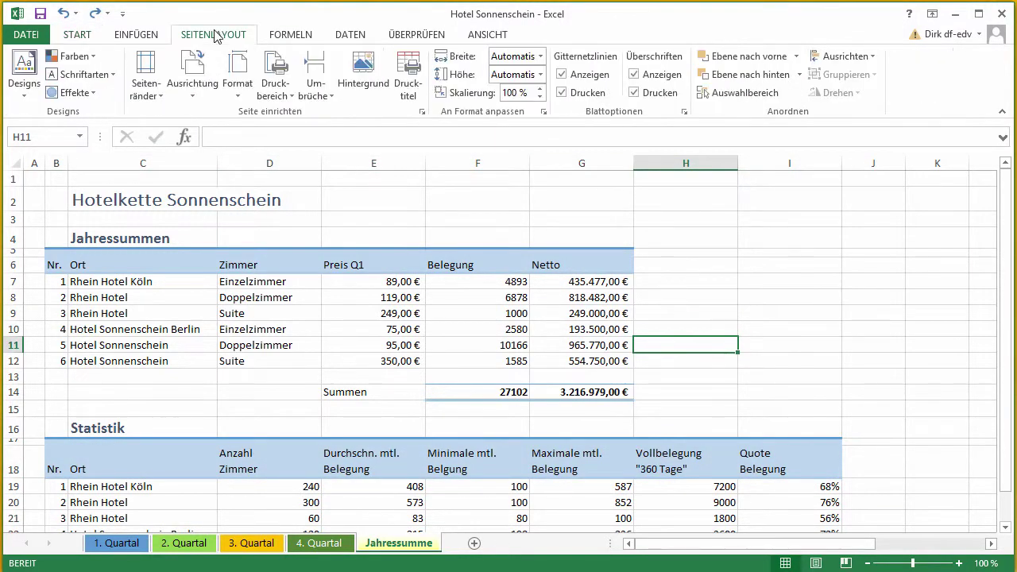
pyautogui.click(25, 99)
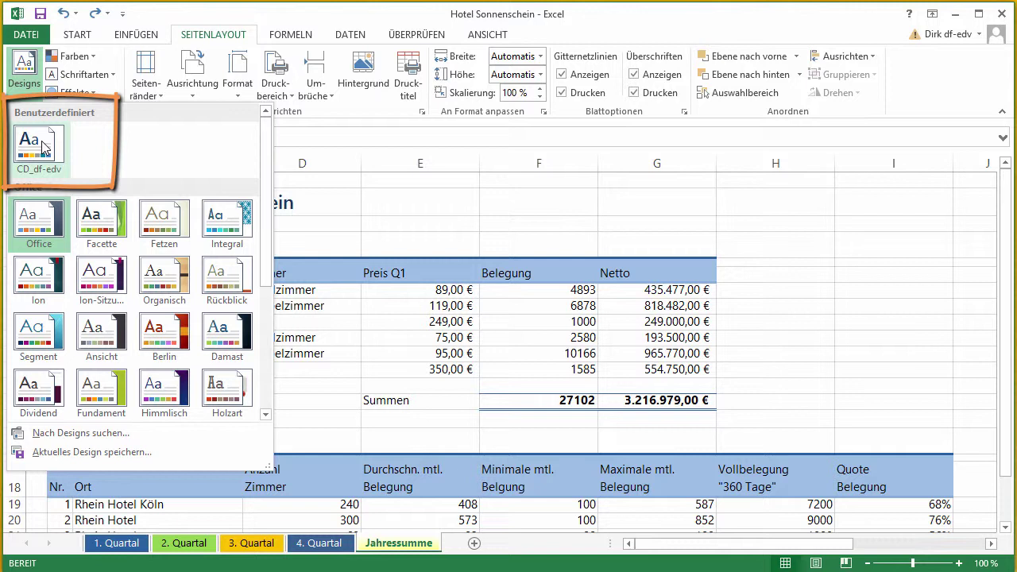
pyautogui.click(44, 147)
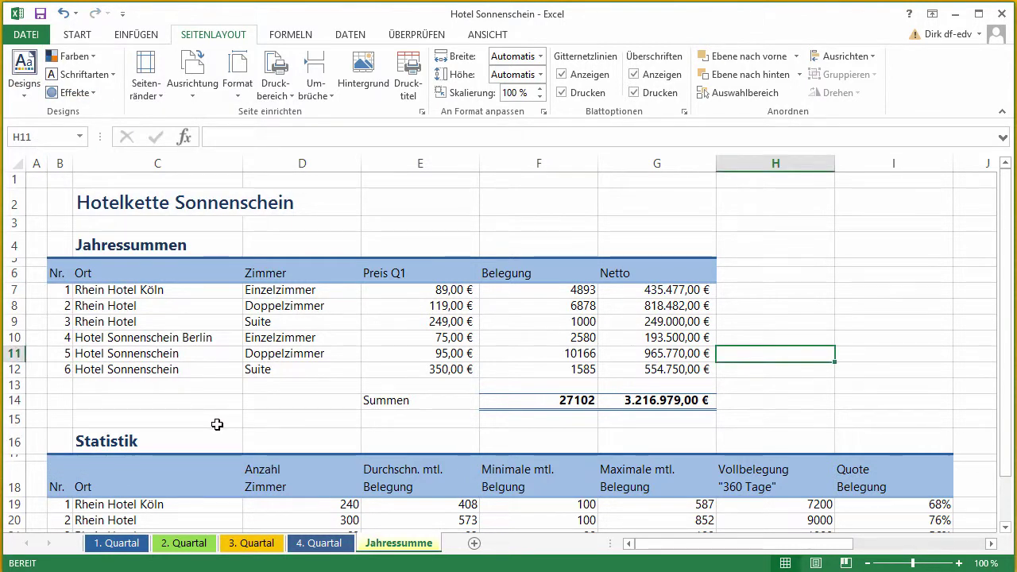
# - View 1. Quartal in the new theme, opening then cancelling the Neue Zellenformatvorlage dialog
pyautogui.click(117, 544)
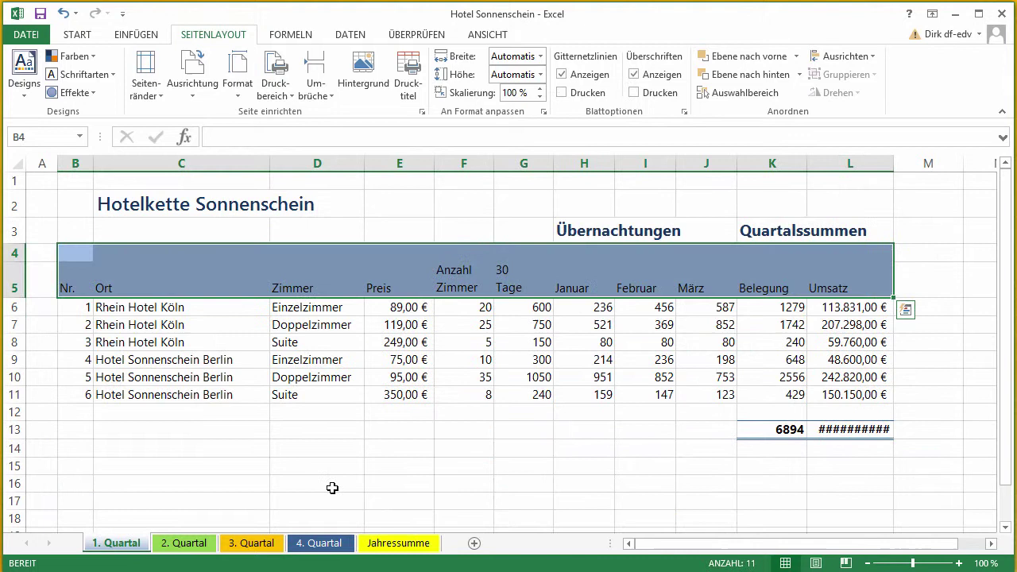
pyautogui.click(588, 373)
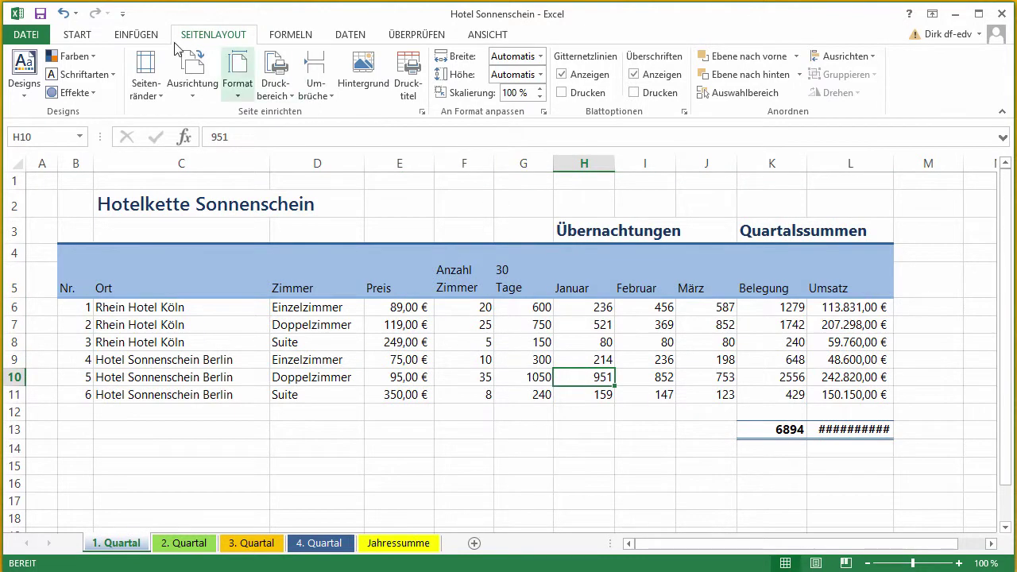
pyautogui.click(77, 35)
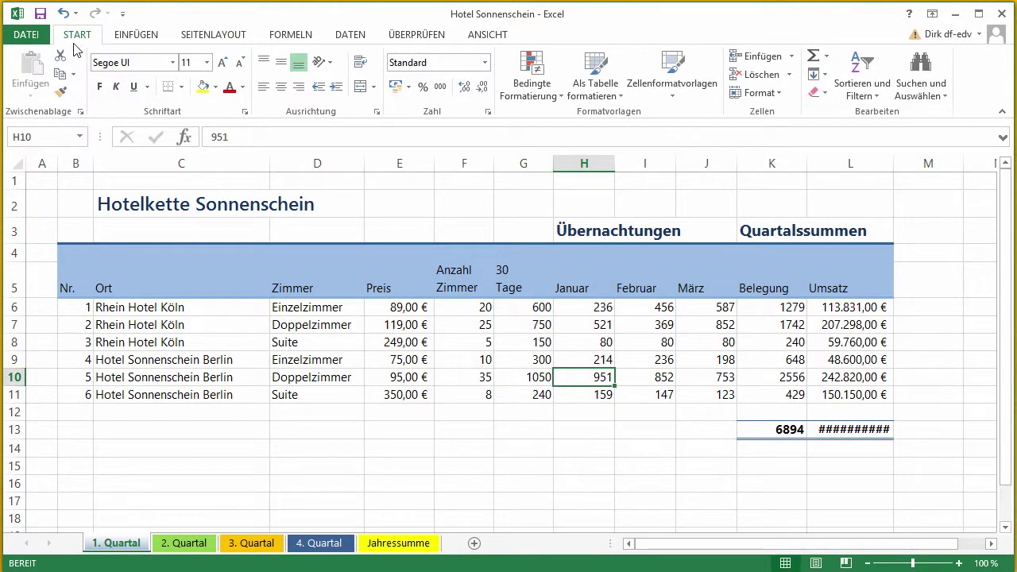
pyautogui.click(675, 93)
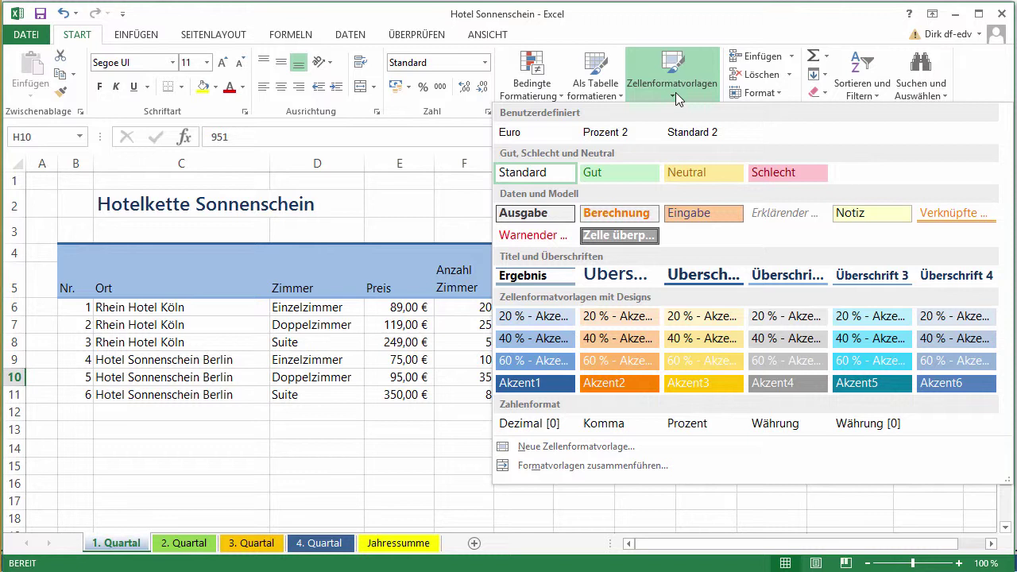
pyautogui.click(647, 451)
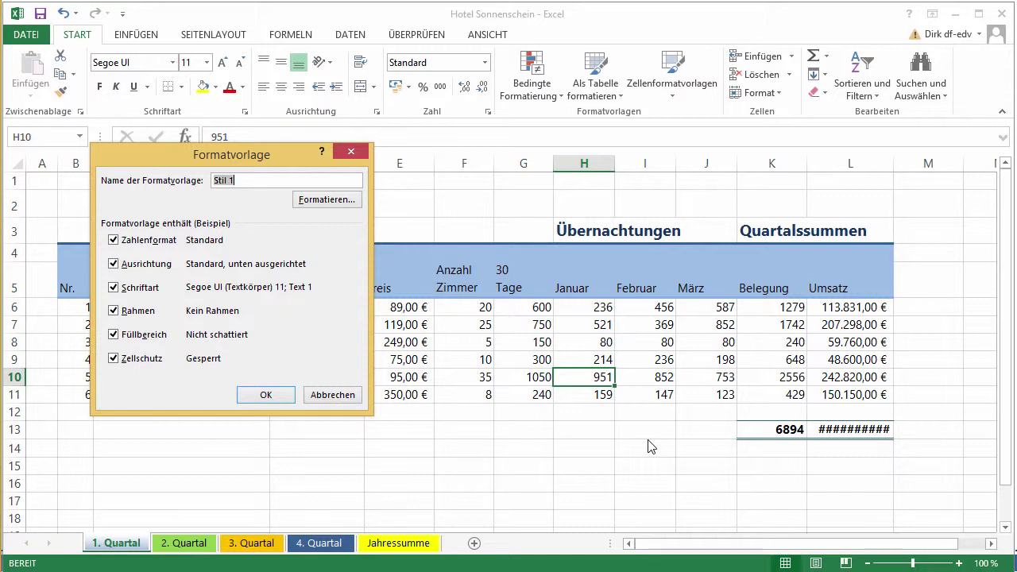
pyautogui.click(340, 395)
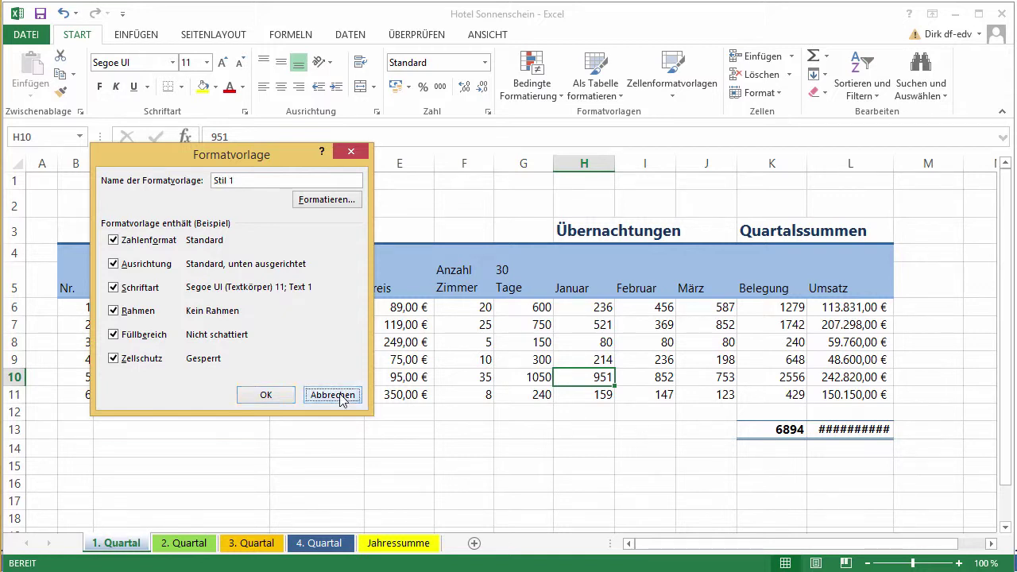
pyautogui.click(554, 95)
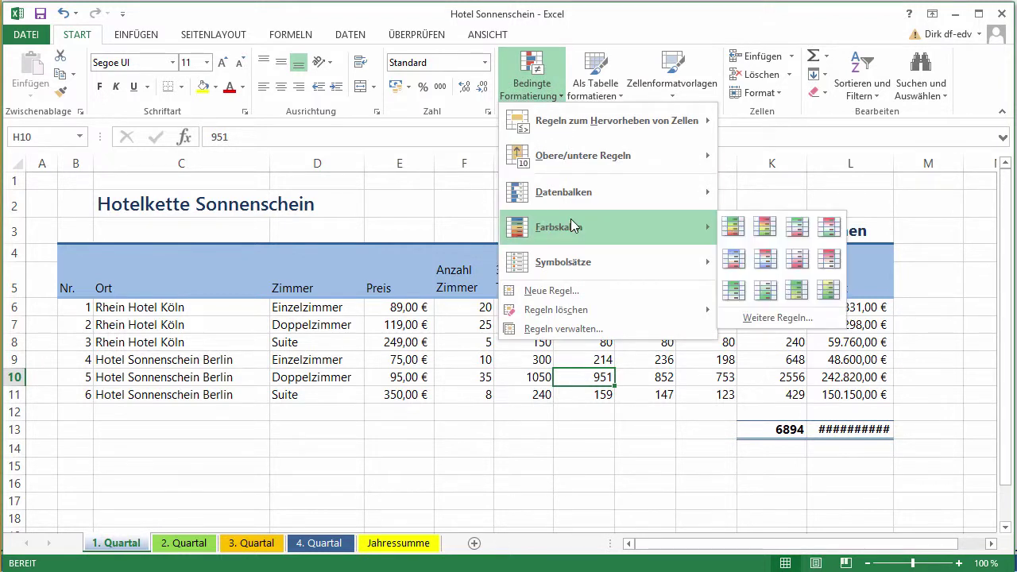
pyautogui.moveTo(563, 192)
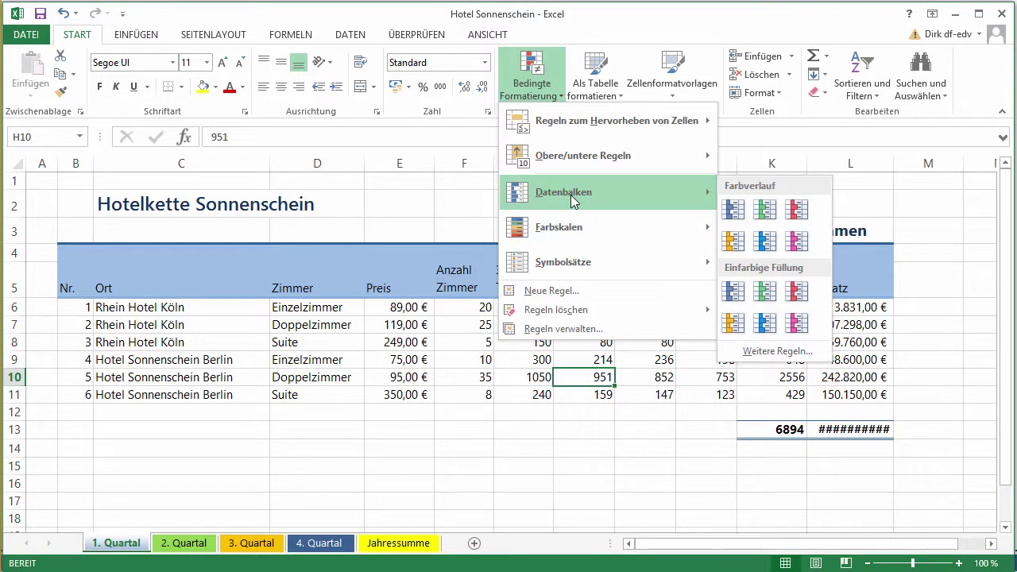
pyautogui.click(410, 199)
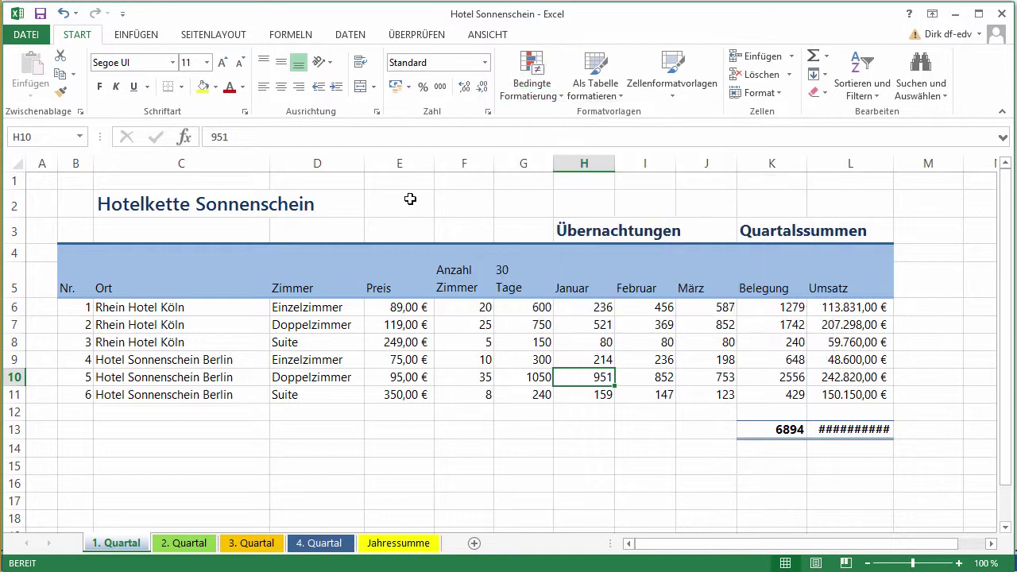